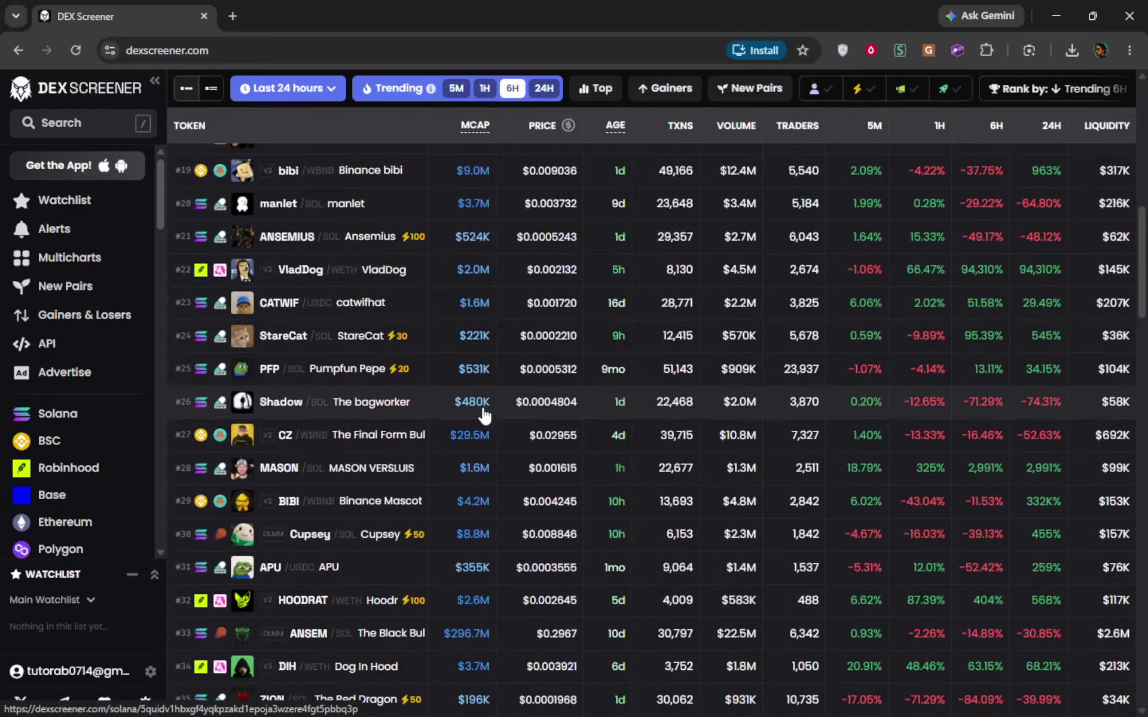
Look through the trending tokens list across all chains, from the highest-ranked entries down to about rank 50
scroll(482, 411, up, 3)
scroll(483, 417, up, 8)
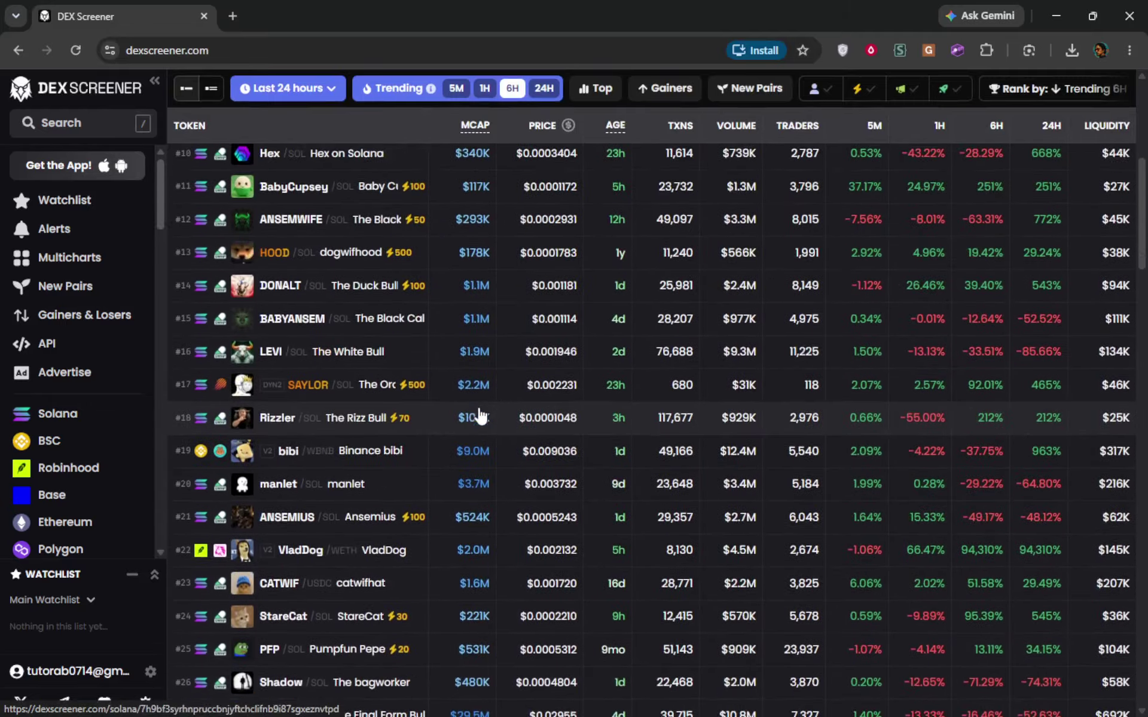
scroll(485, 412, up, 1)
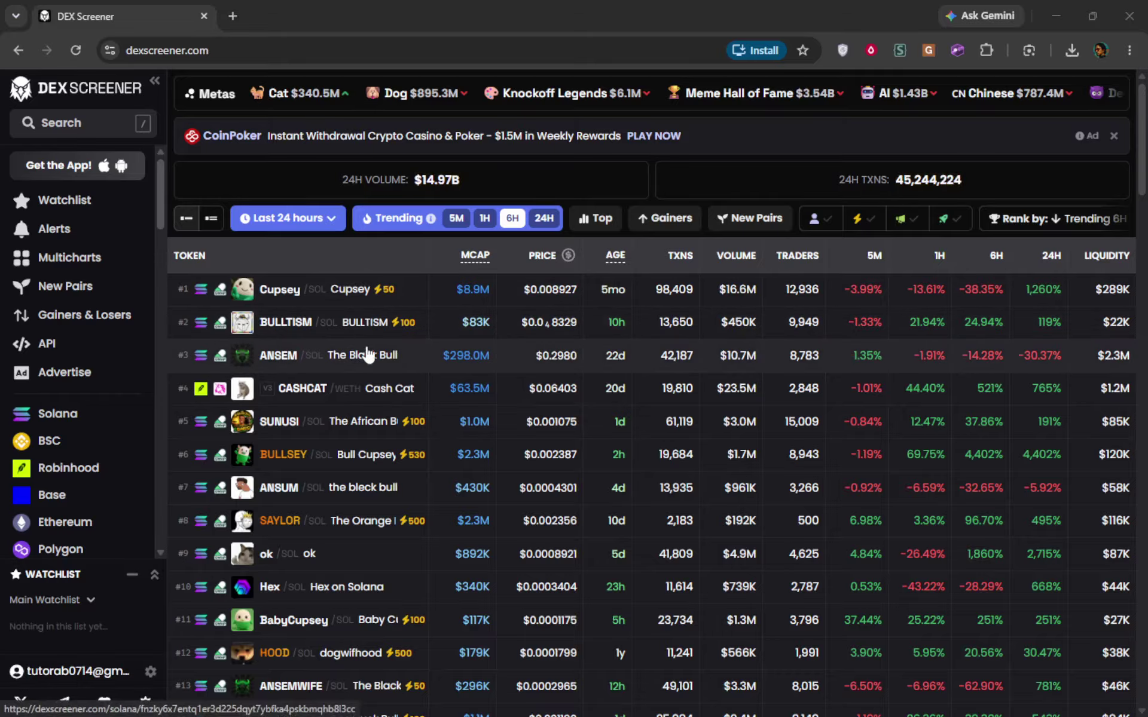
click(239, 43)
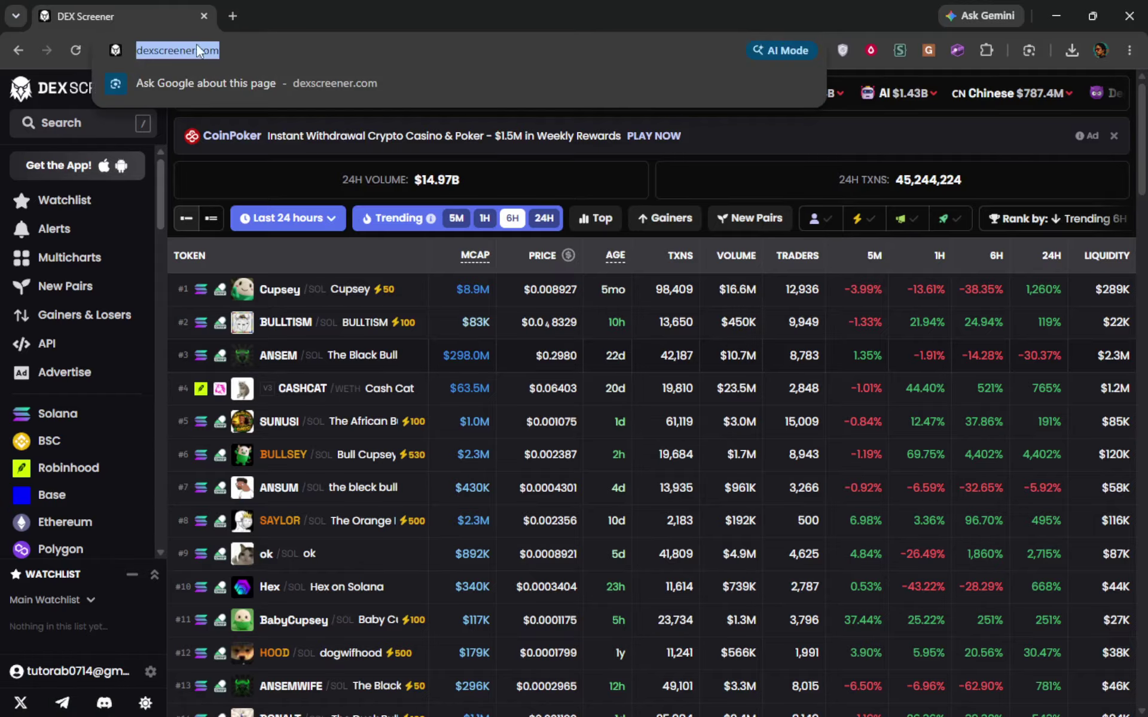
key(Escape)
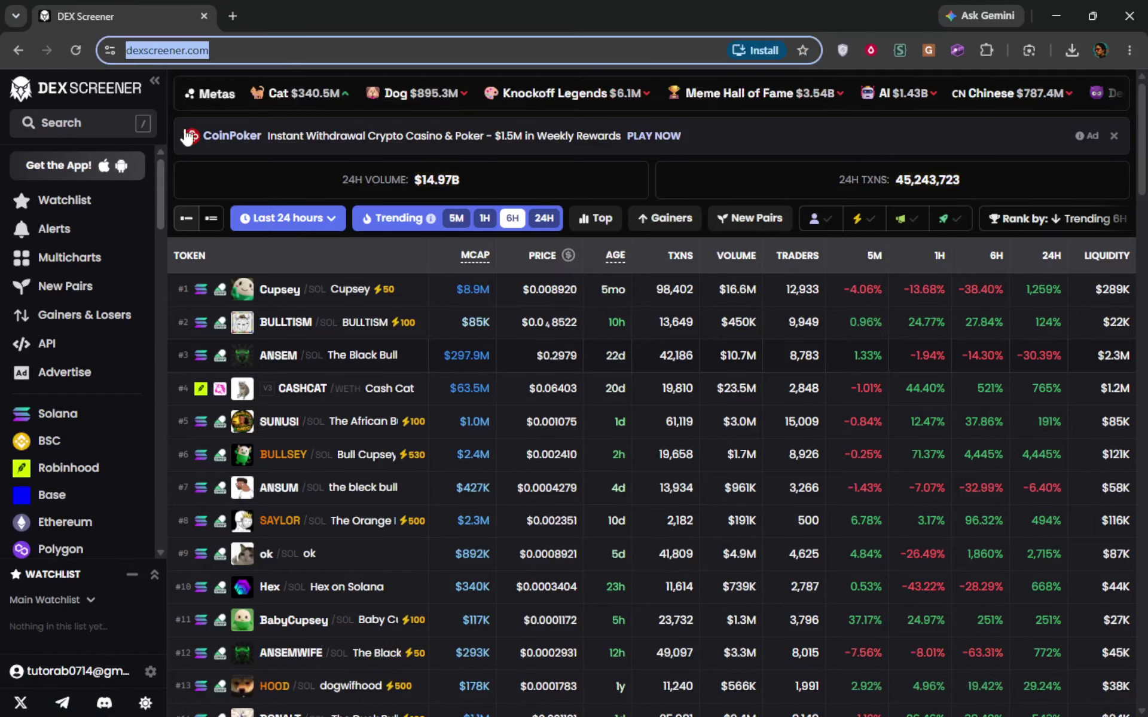
scroll(407, 334, down, 3)
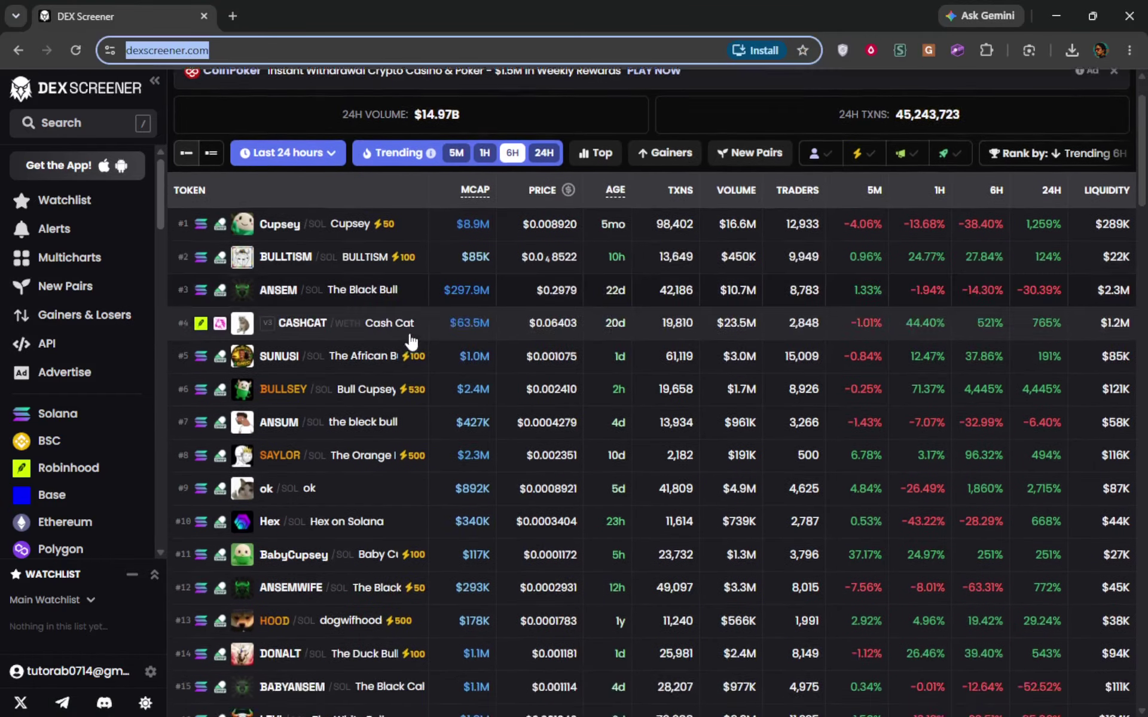
scroll(407, 341, down, 5)
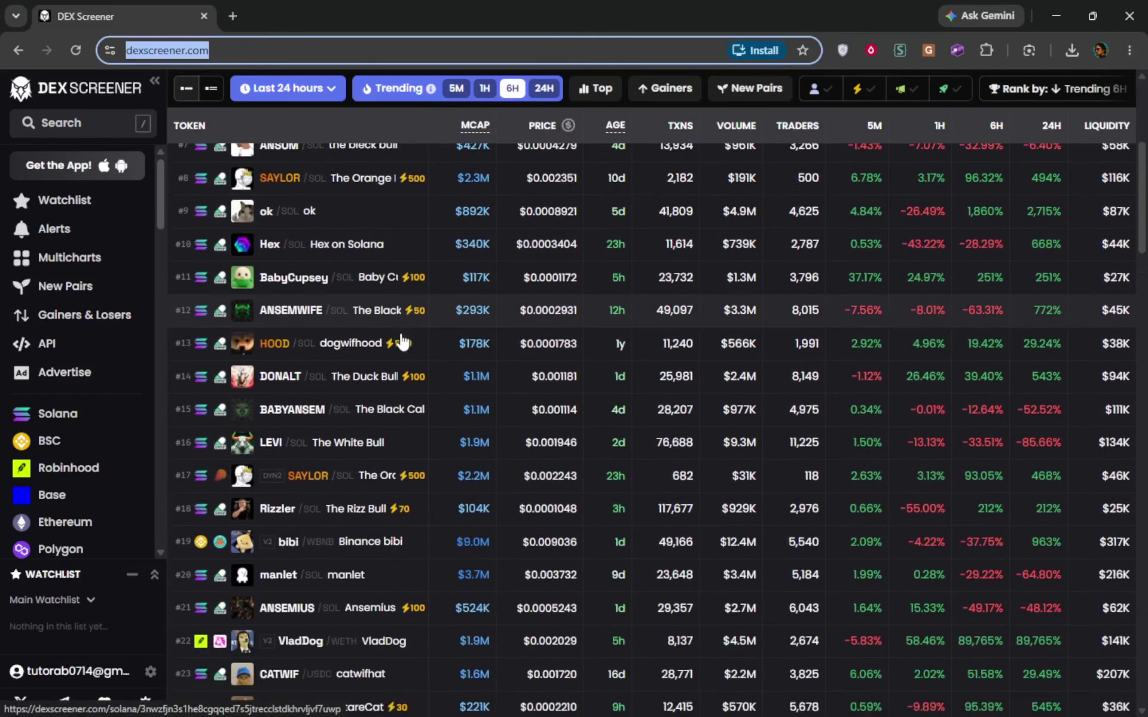
scroll(401, 339, down, 7)
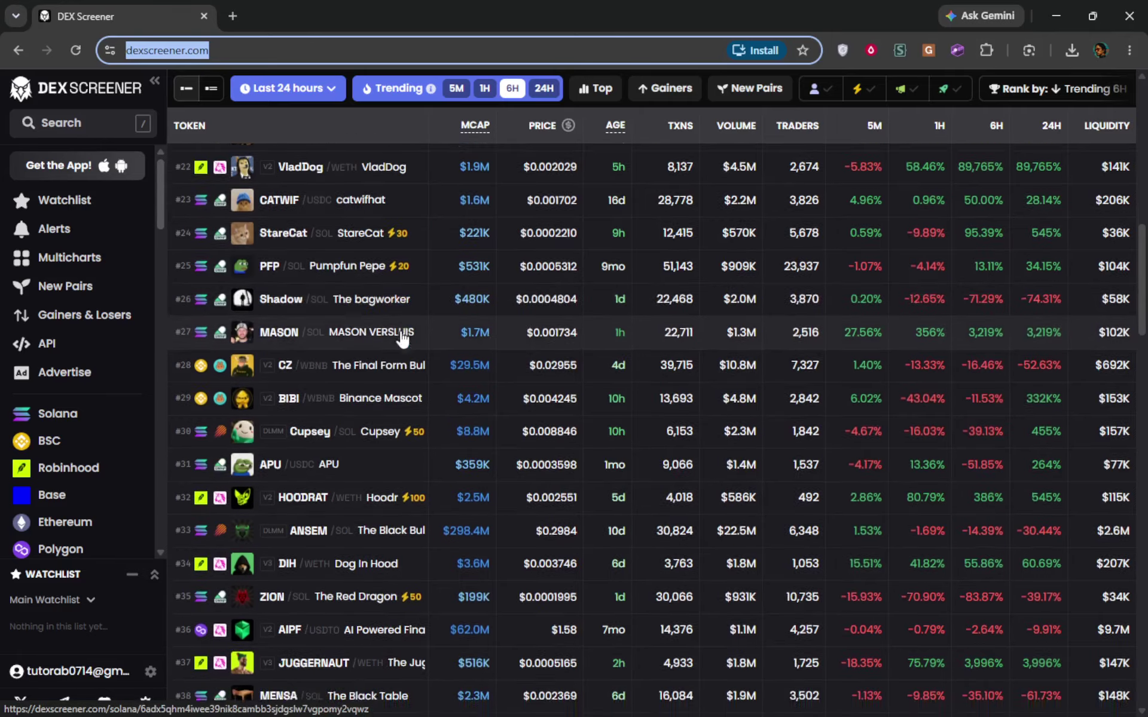
scroll(402, 338, down, 5)
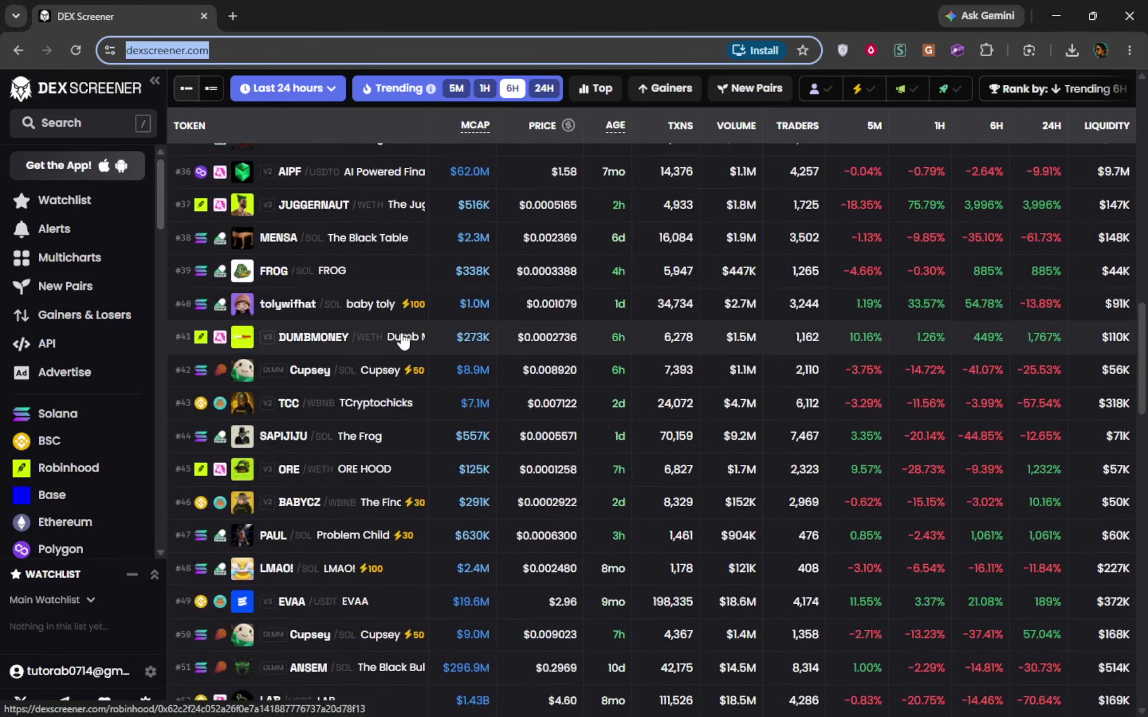
scroll(402, 339, up, 7)
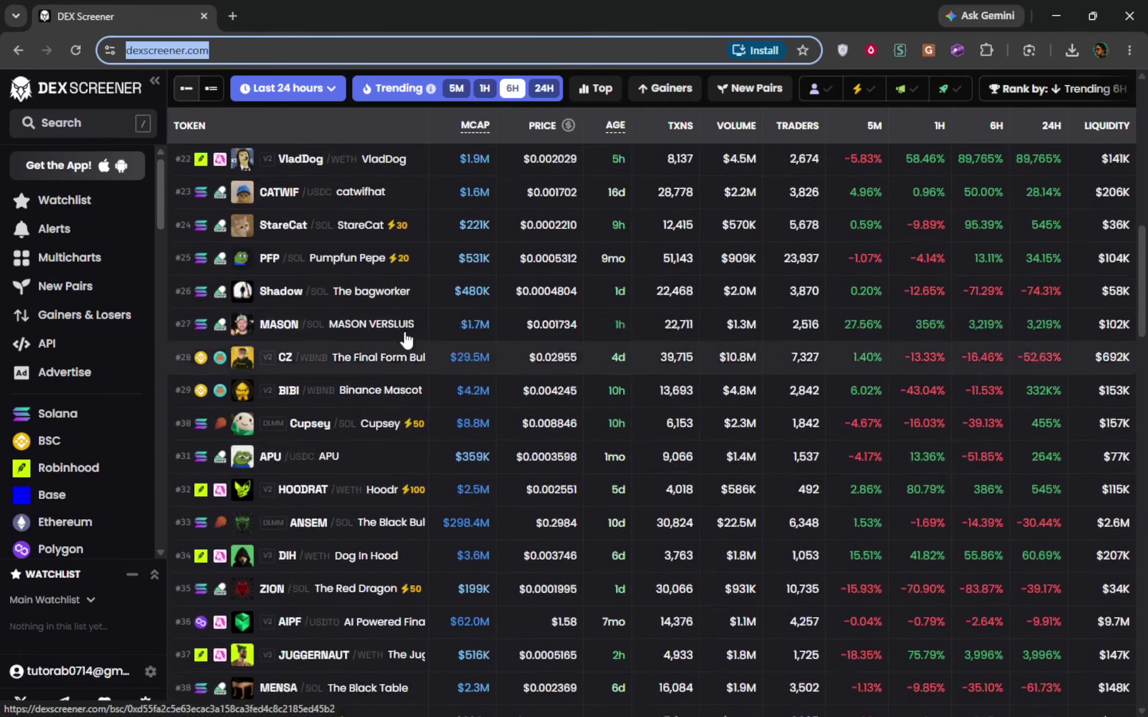
Show only the Solana chain's trending tokens and look over the list
click(92, 420)
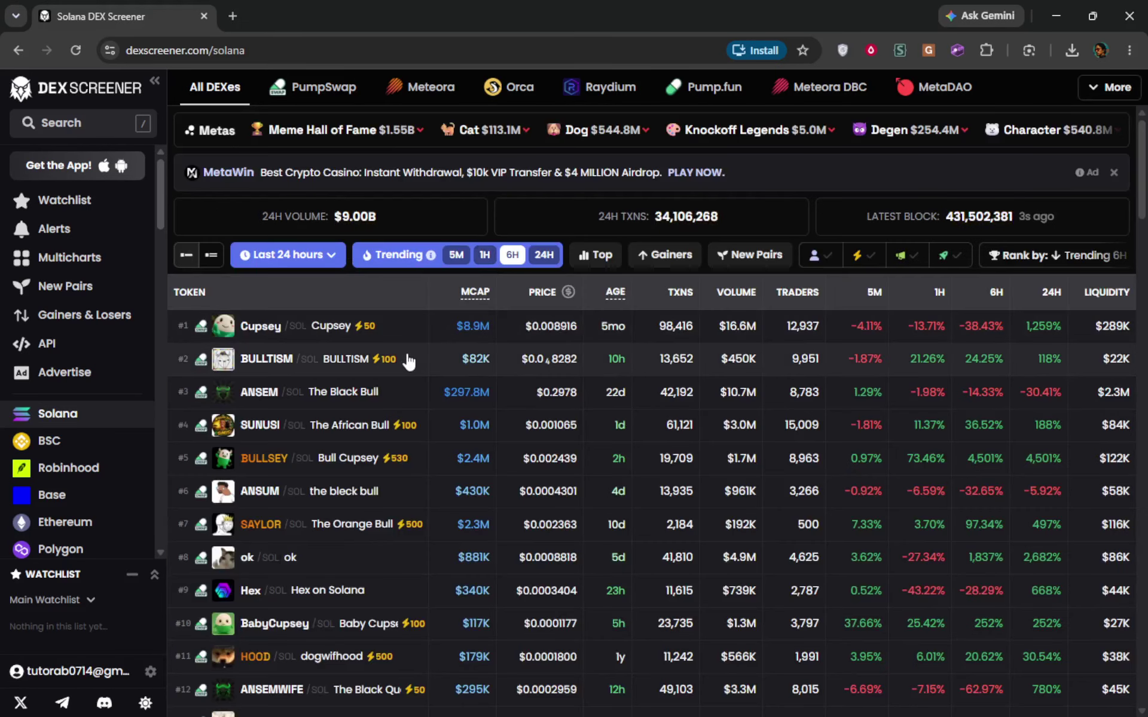
scroll(406, 352, down, 3)
scroll(412, 362, up, 3)
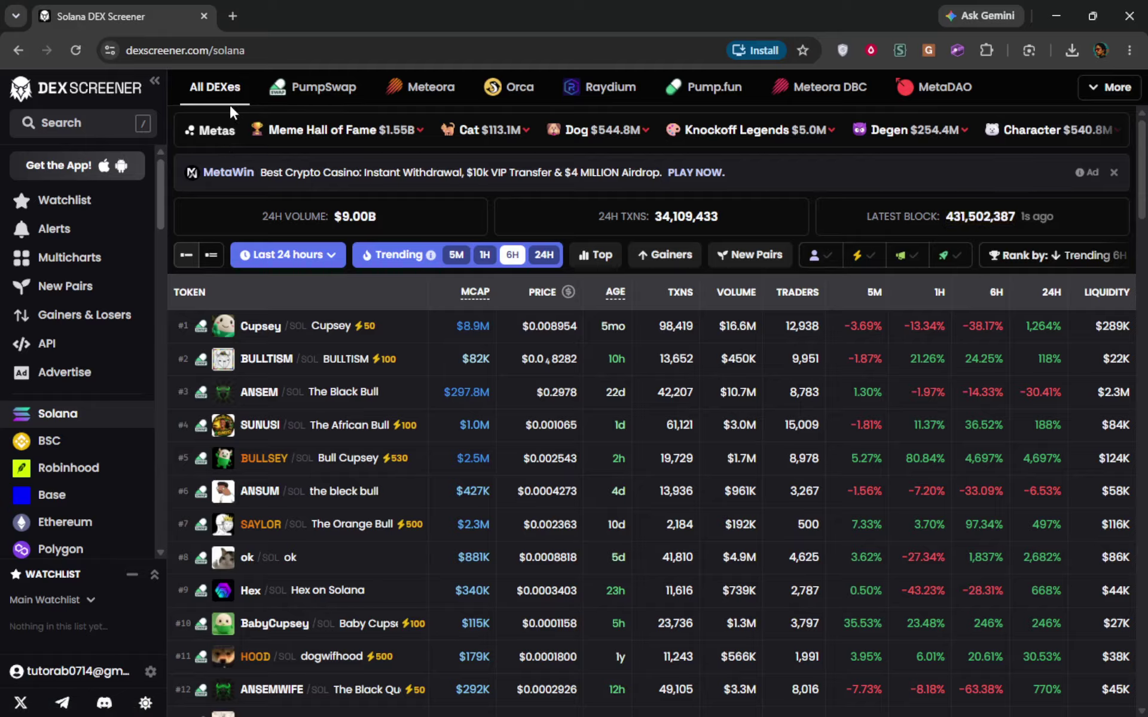
Search for "solana" and open the first SOL/USDC pair in the results
click(73, 128)
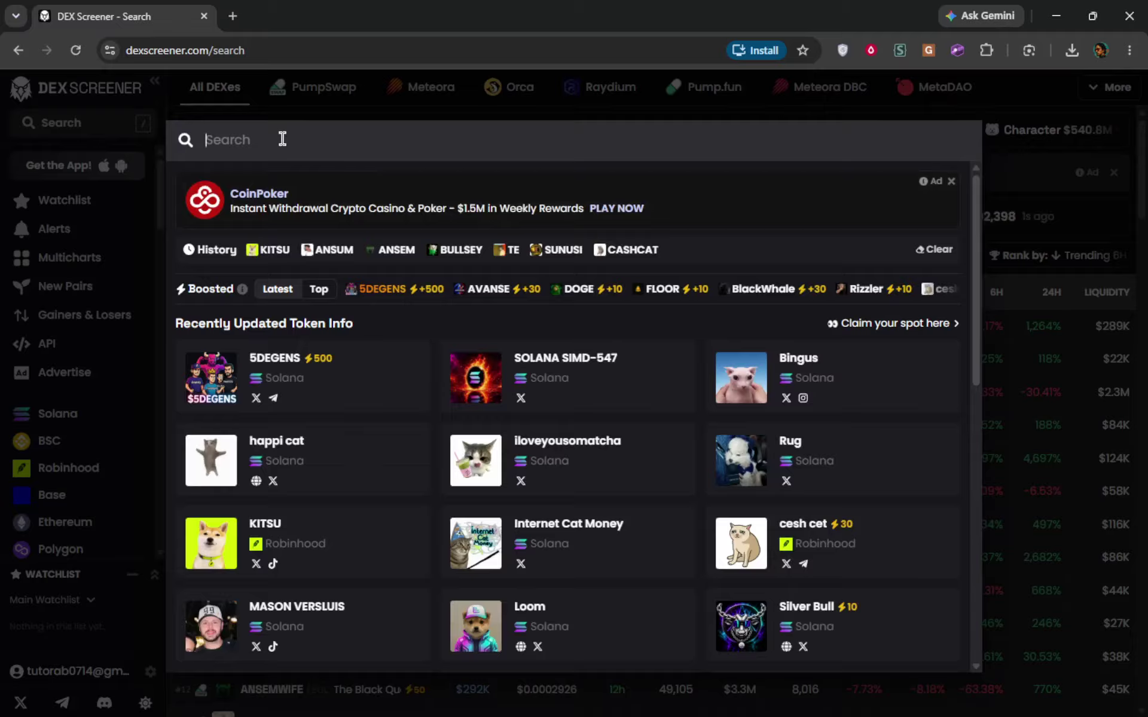
text(sol)
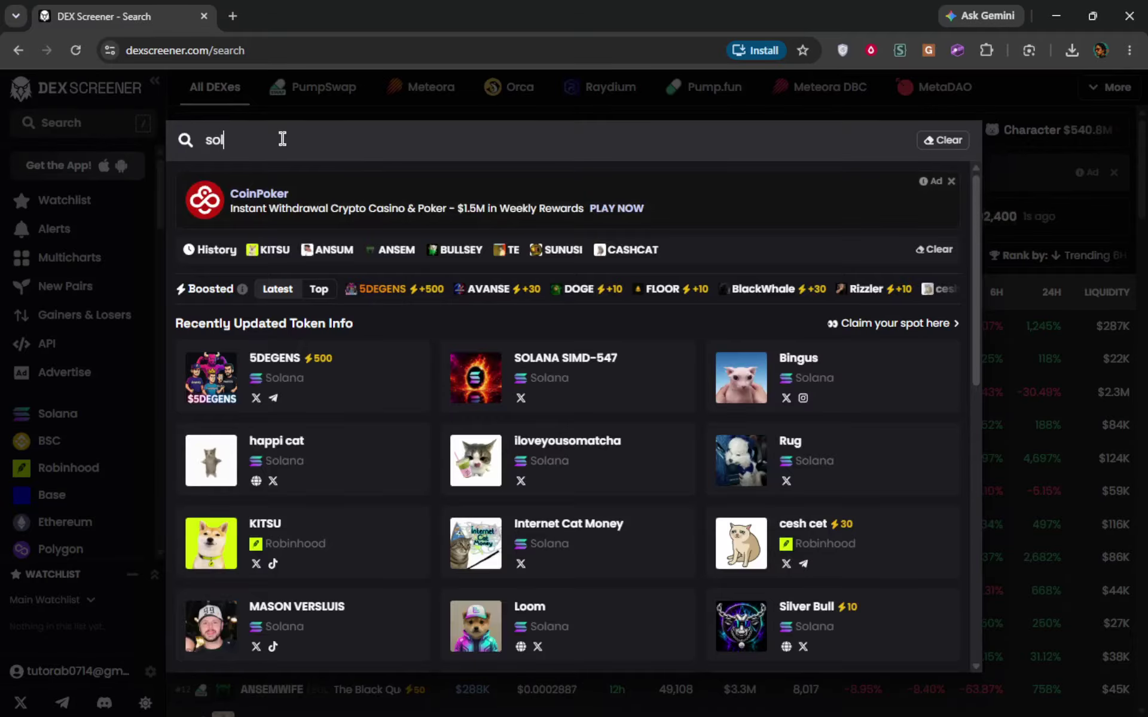
text(ana)
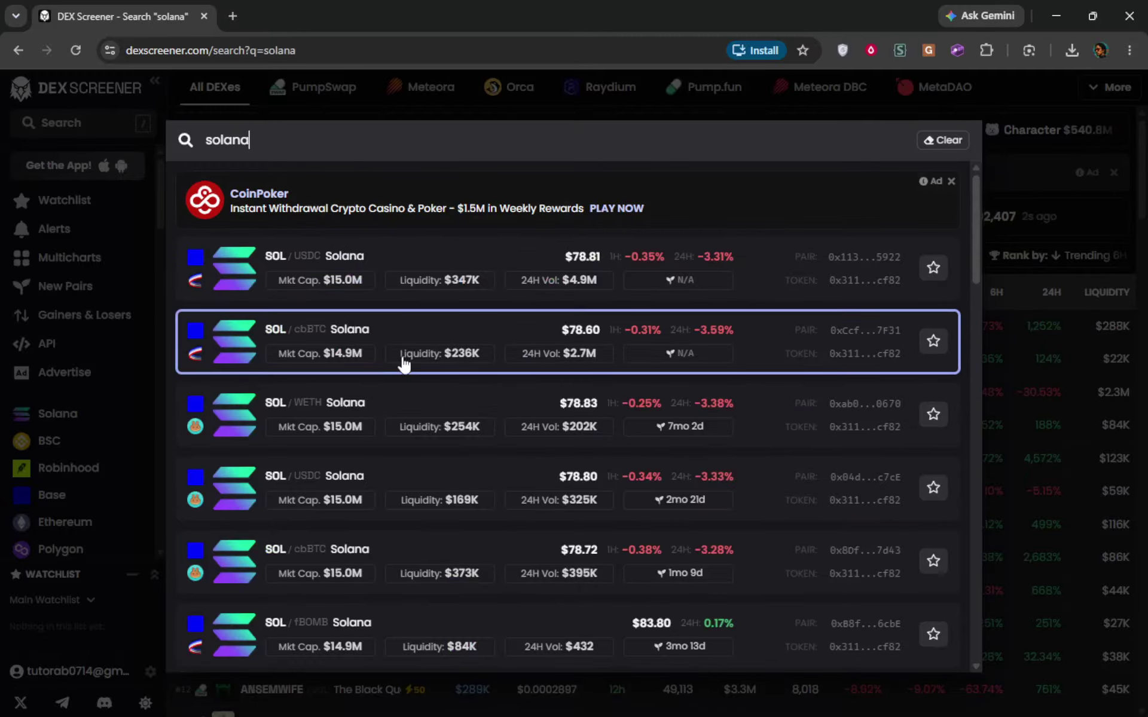
click(461, 257)
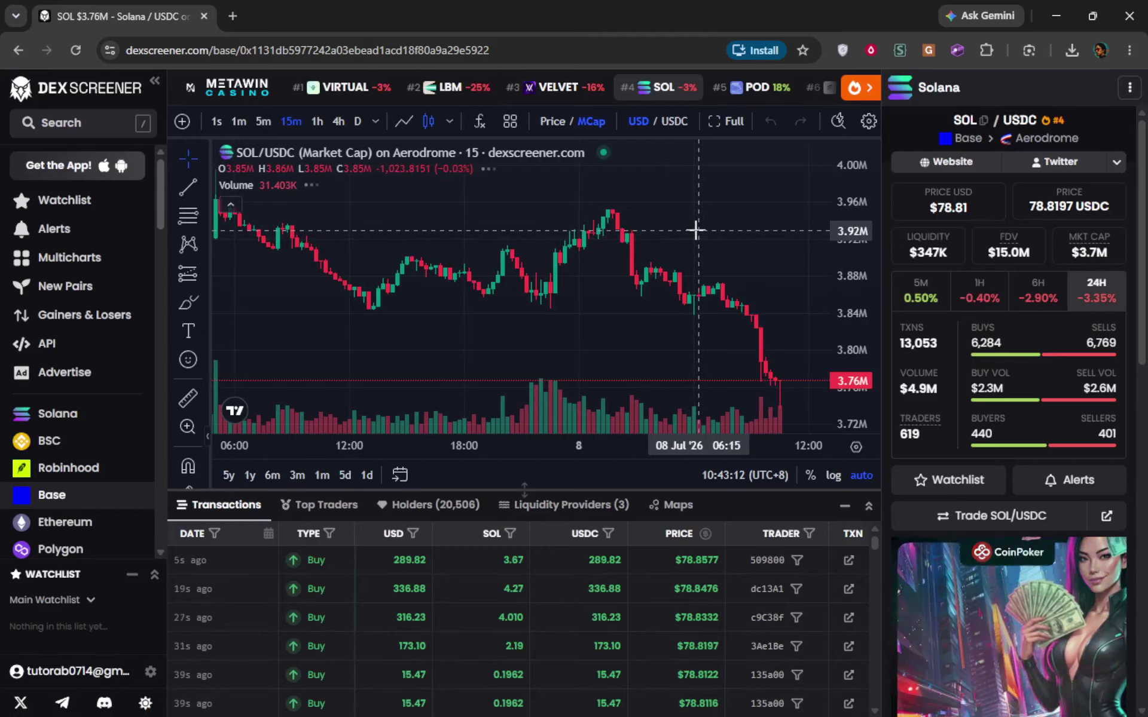
Examine the SOL/USDC pair's trading statistics, pool details, security audits and price chart
scroll(1086, 395, down, 1)
scroll(1086, 389, down, 10)
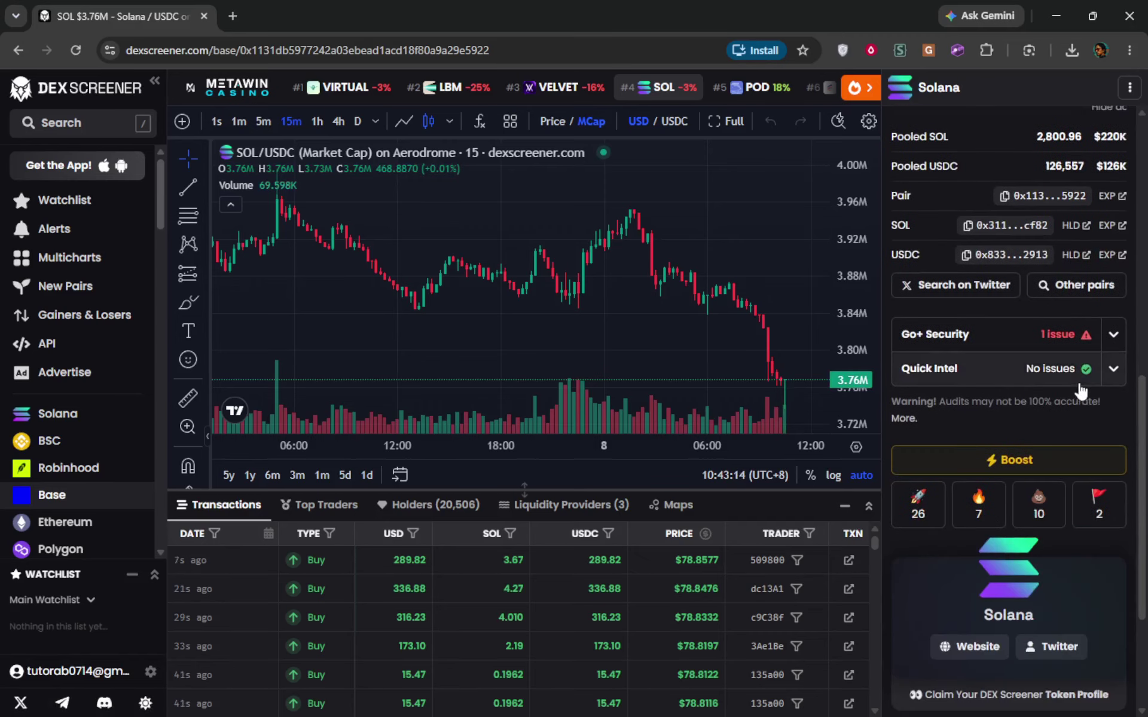
scroll(1081, 383, down, 4)
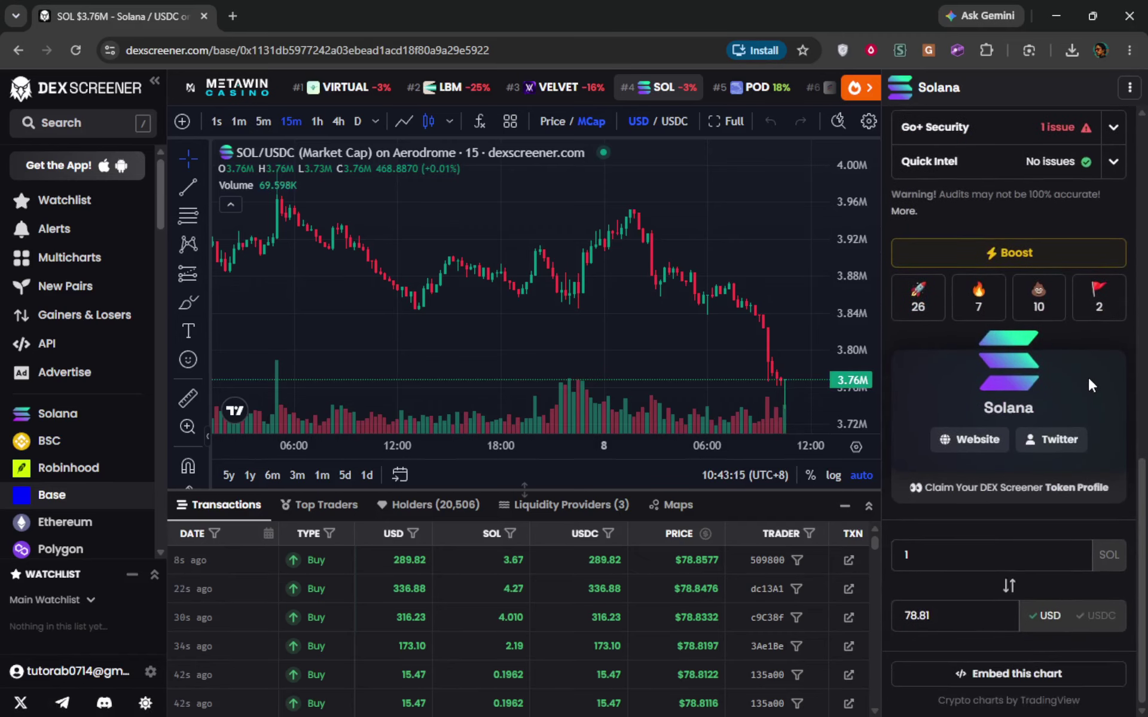
scroll(1088, 382, up, 10)
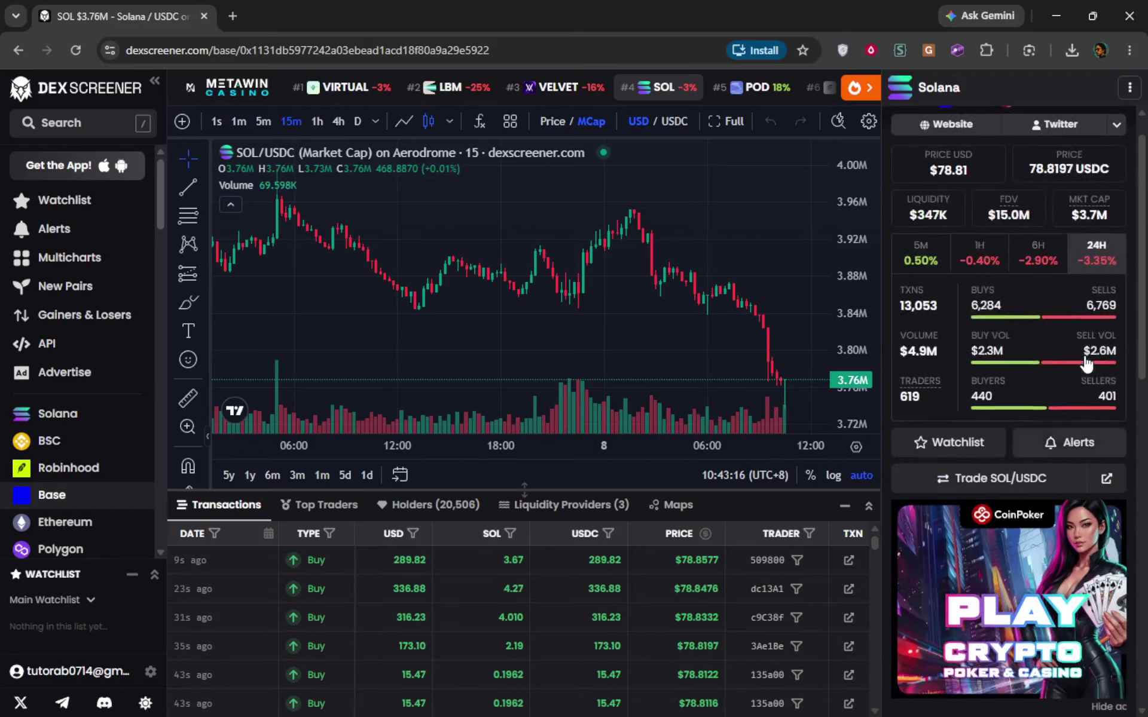
scroll(1086, 362, up, 1)
scroll(382, 280, down, 2)
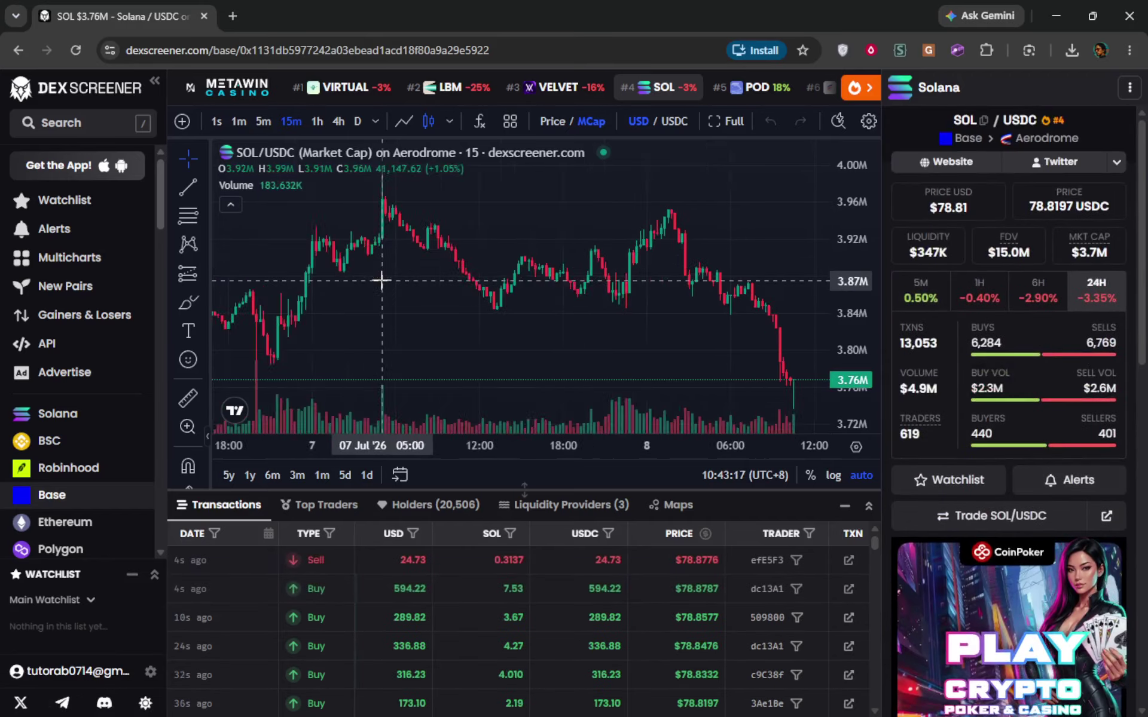
scroll(383, 277, down, 1)
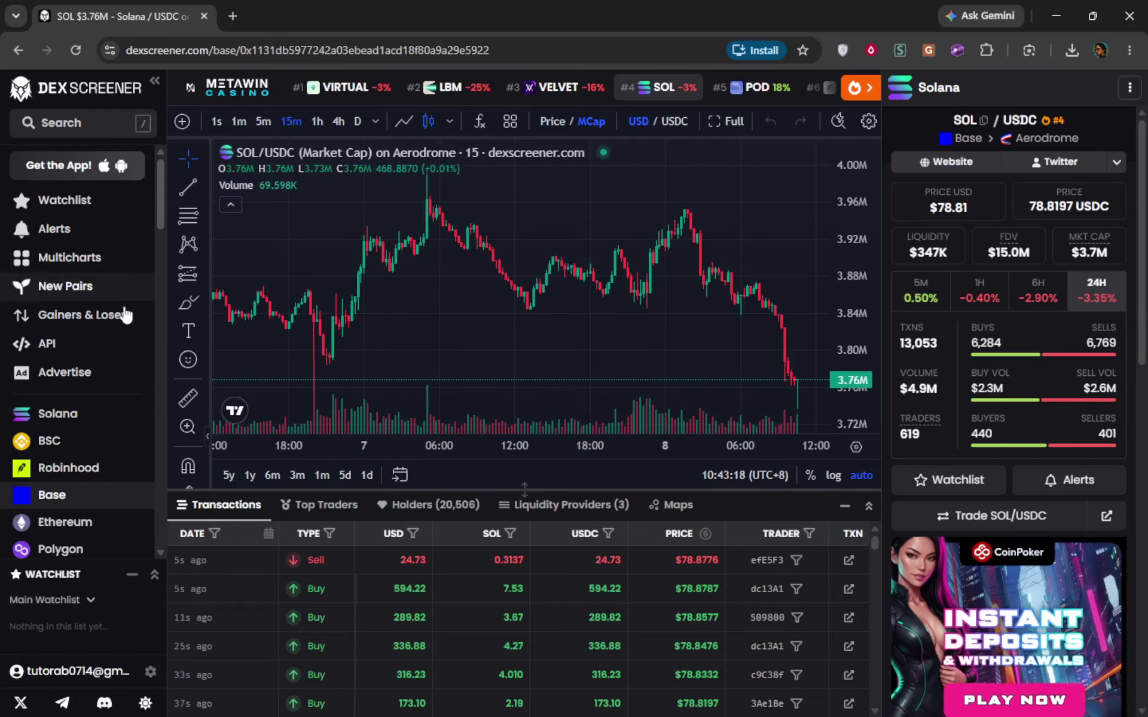
Return to the home trending list, open the BULLTISM/SOL pair and bring up its buy form
click(71, 89)
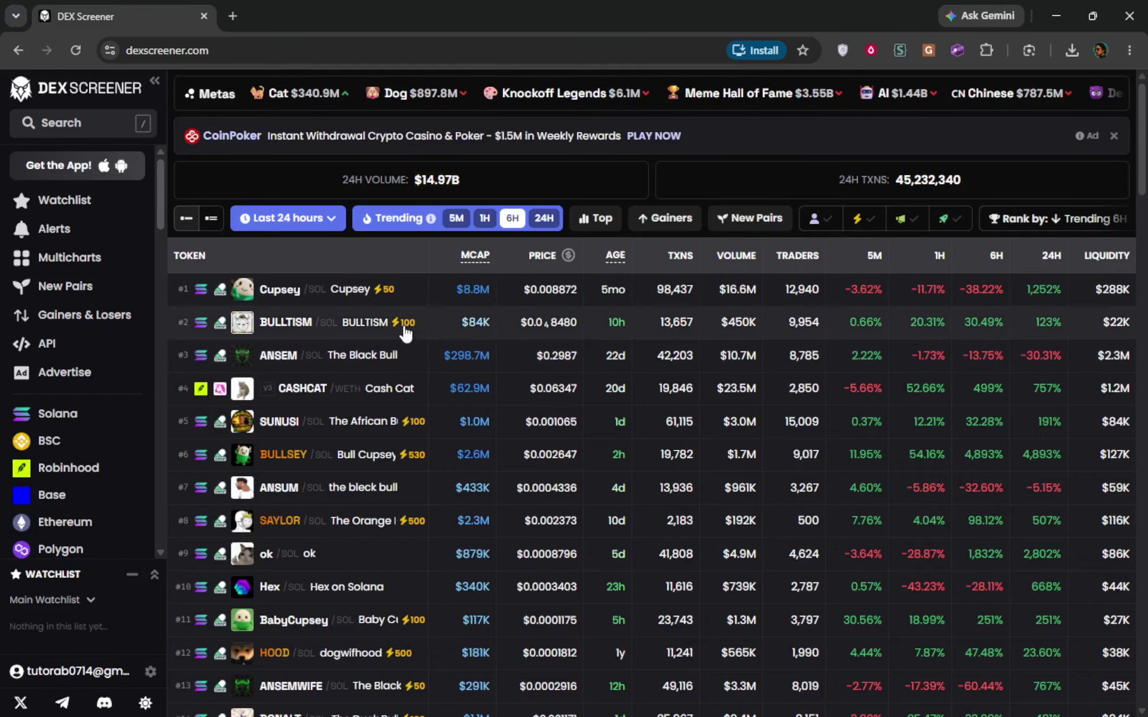
click(440, 321)
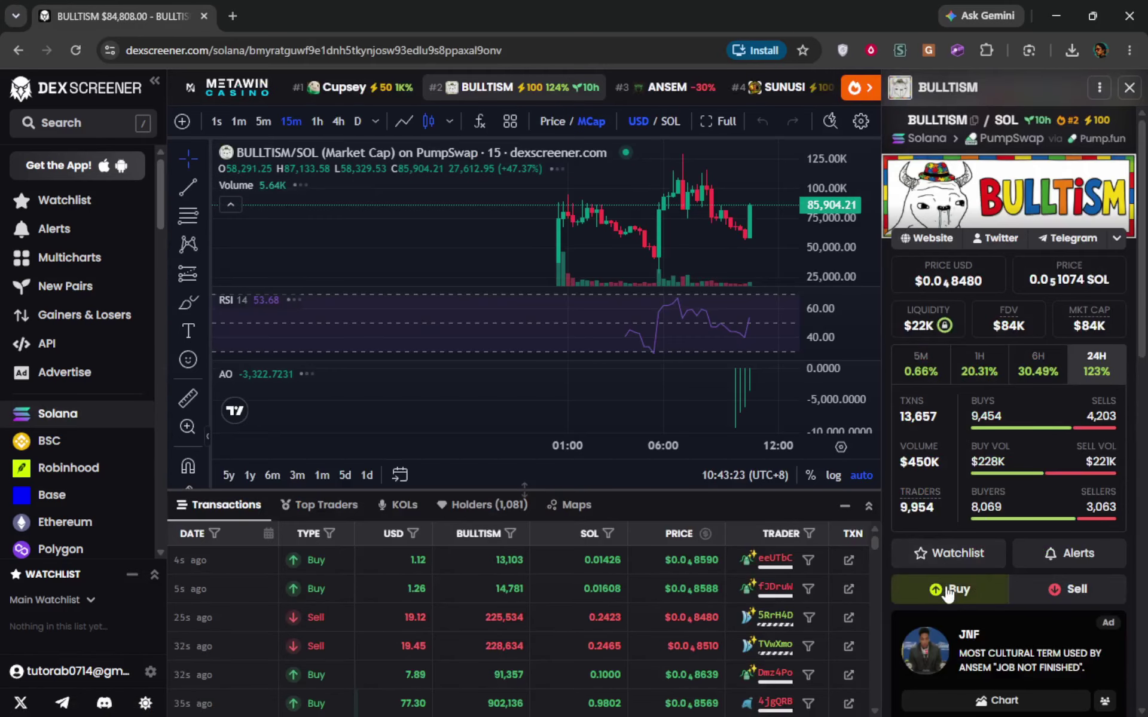
click(948, 590)
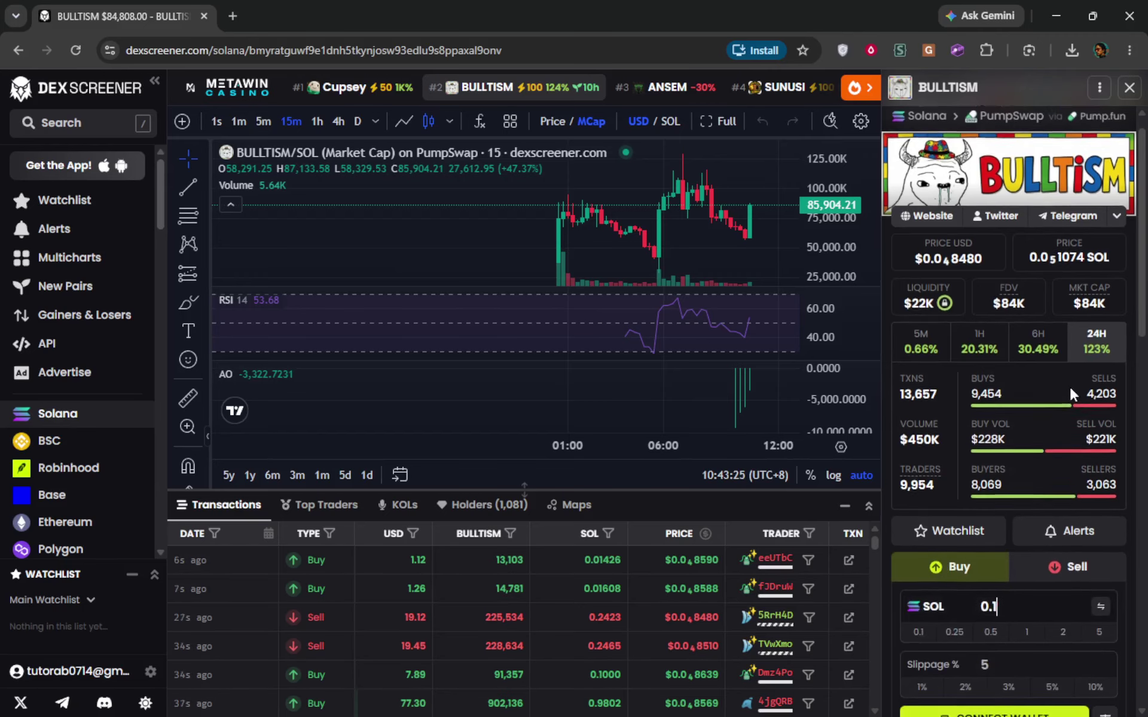
Connect the Trust wallet for Solana from the BULLTISM buy form
scroll(1070, 387, down, 4)
scroll(1049, 365, down, 3)
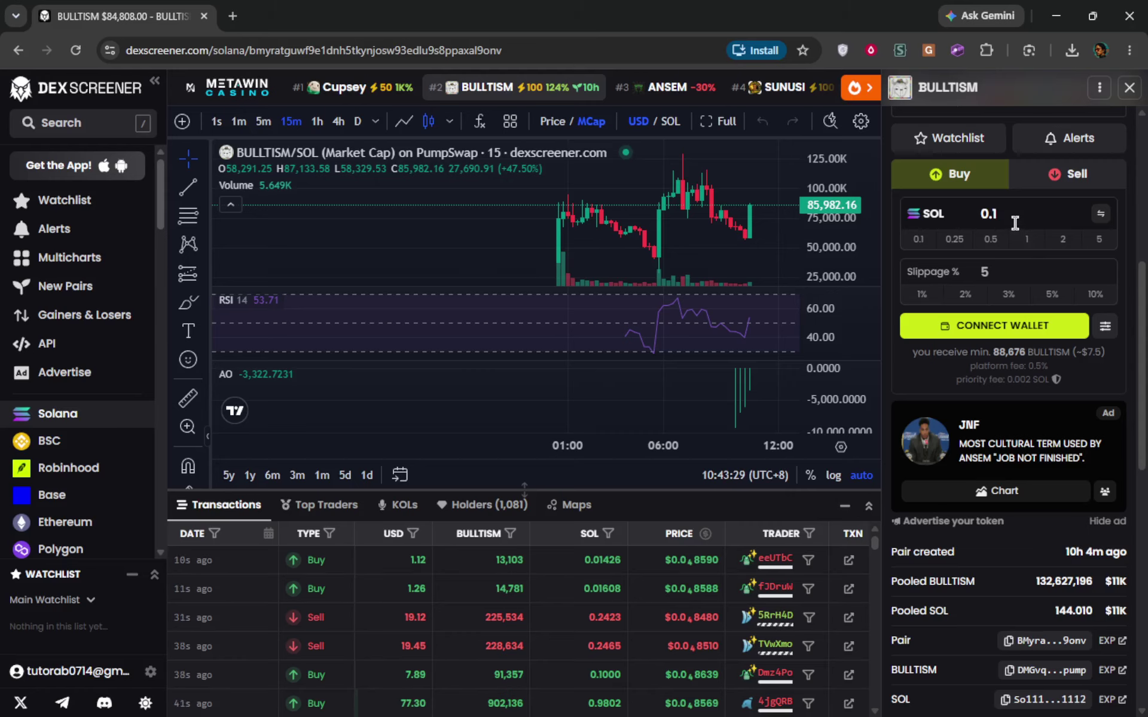
click(954, 329)
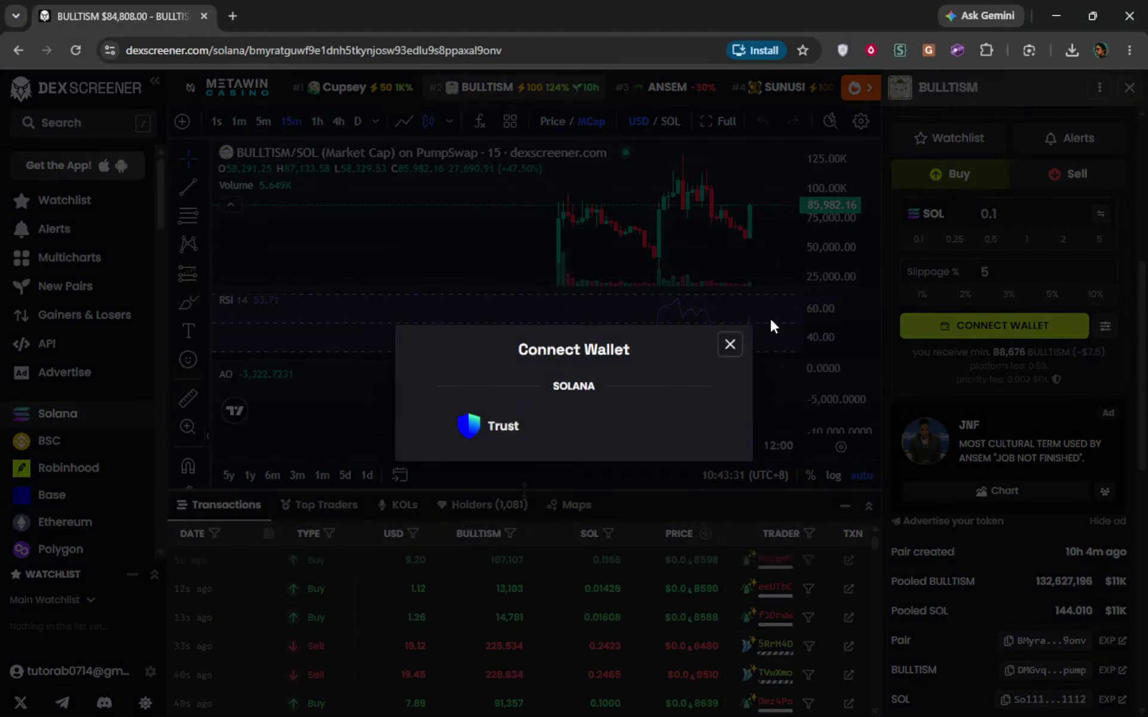
click(514, 438)
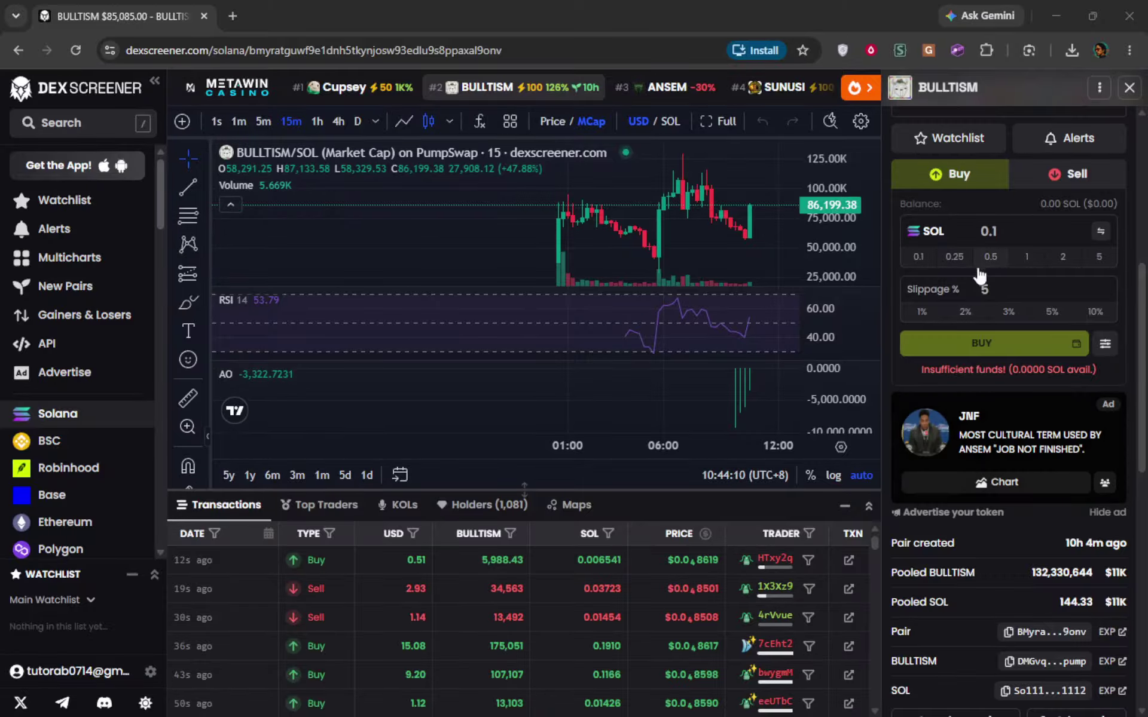
Set the BULLTISM purchase amount to 1.5 SOL
click(1015, 230)
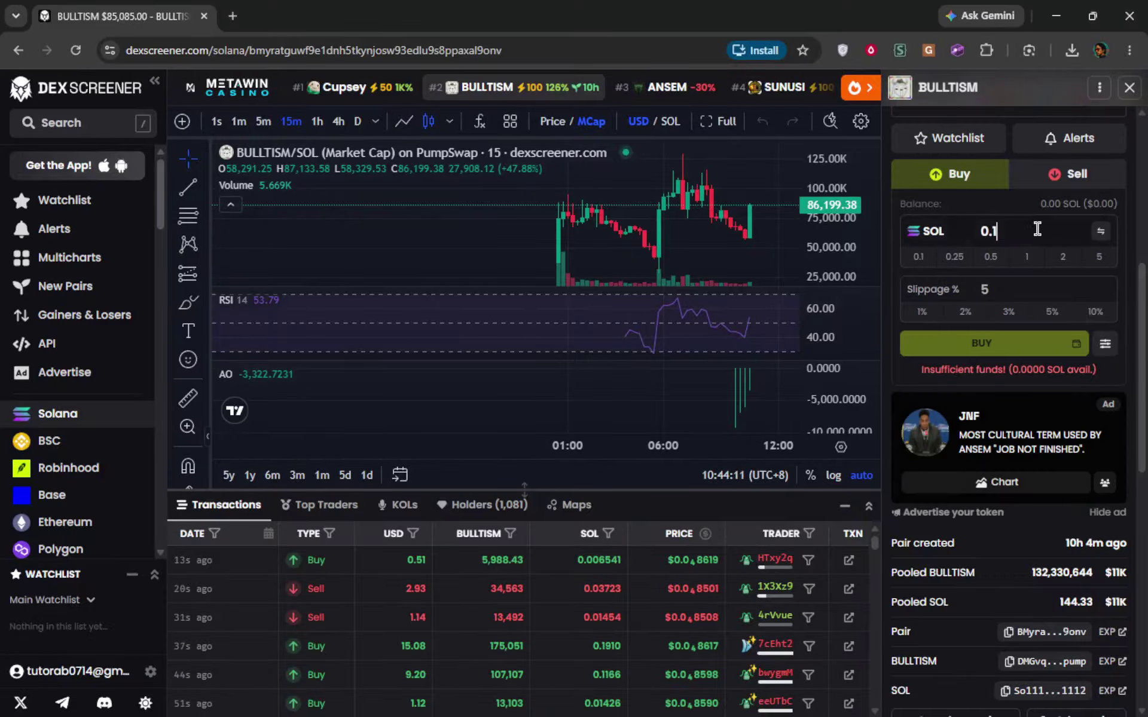
key(BackSpace)
key(BackSpace)
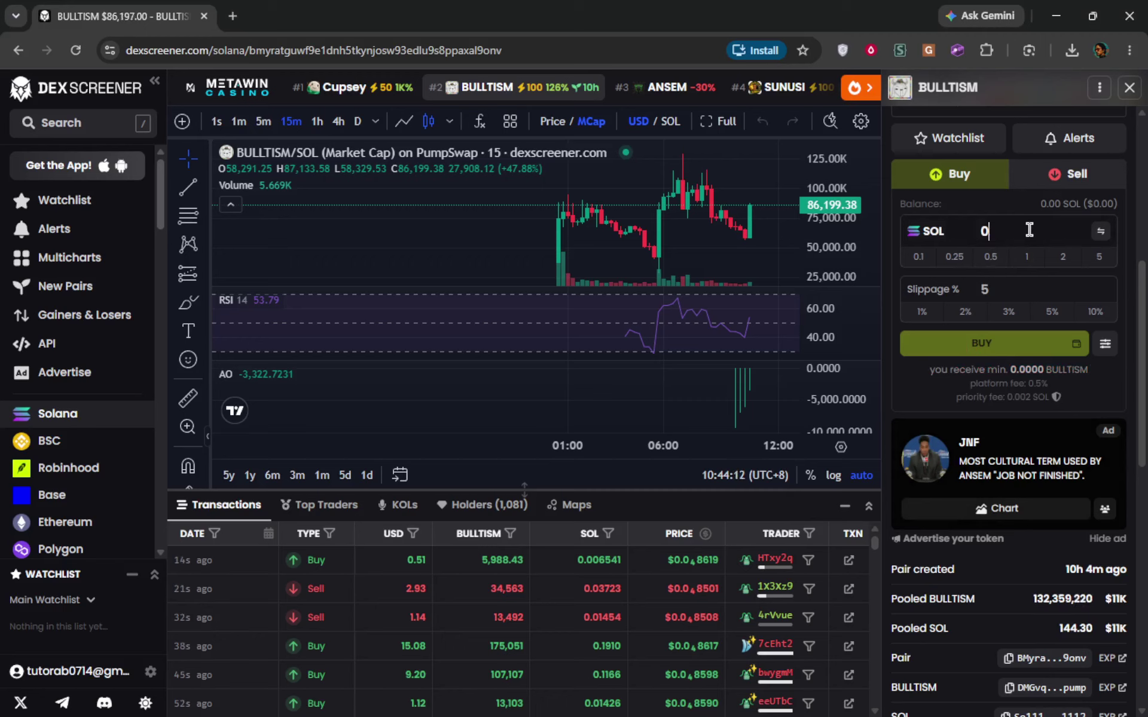
text(1.5)
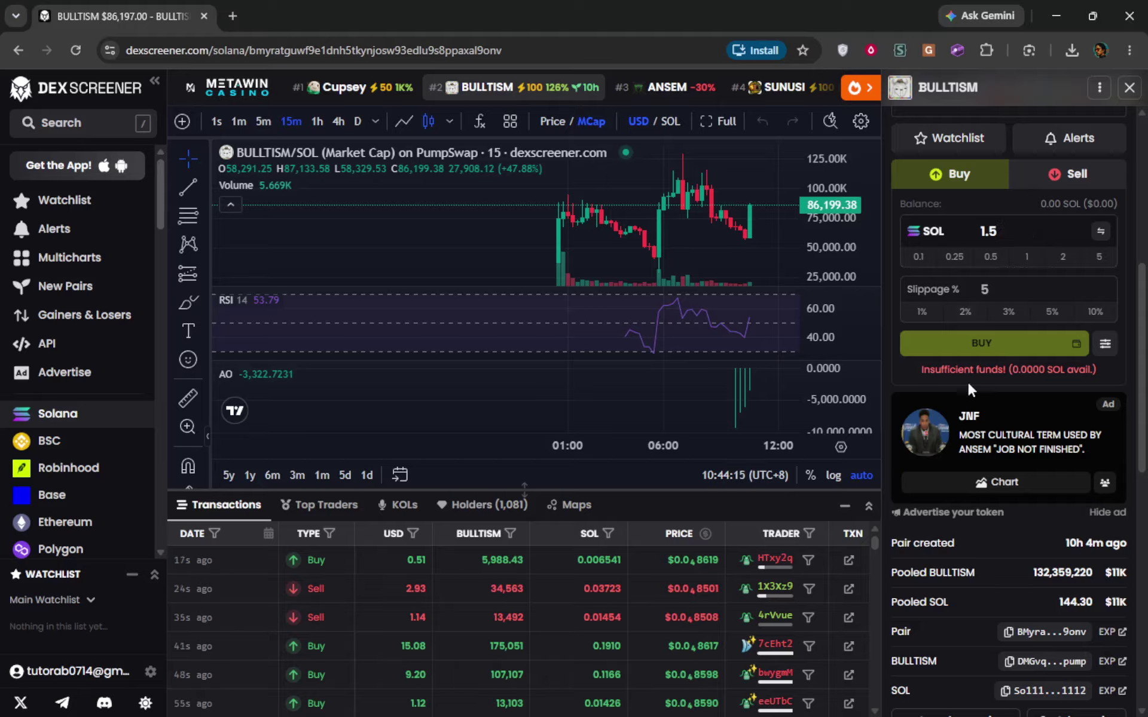
Check the Trust Wallet extension, dismissing its What's new notice, and close its side panel
scroll(1066, 352, down, 6)
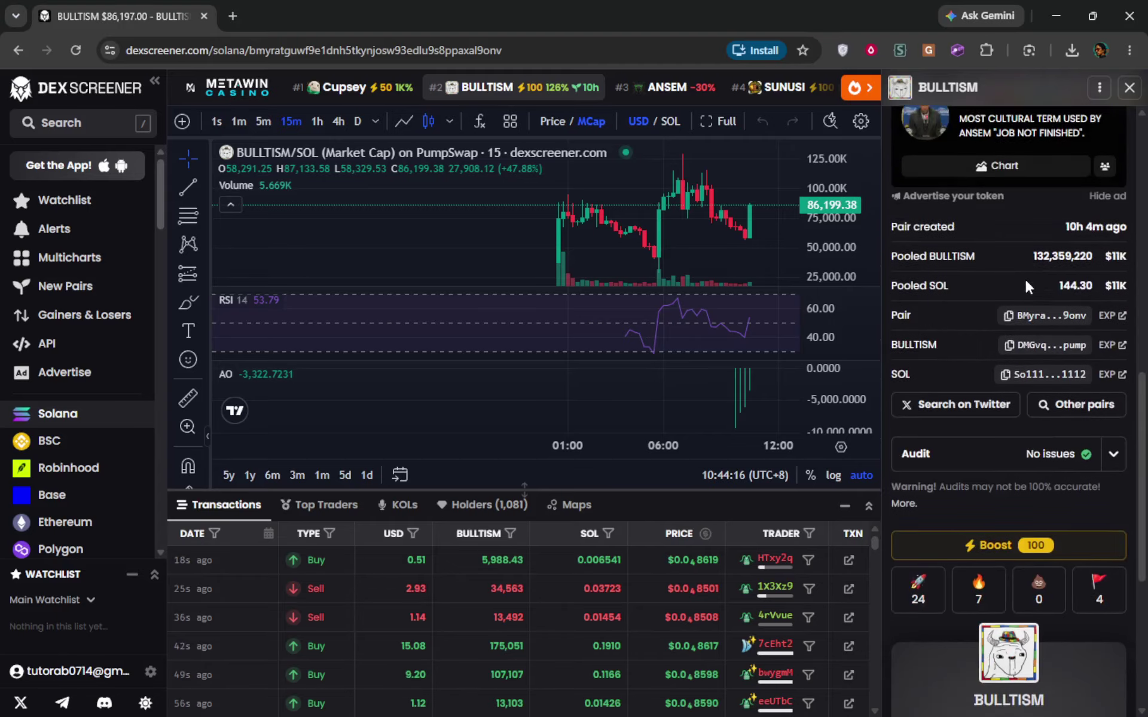
scroll(1029, 286, down, 5)
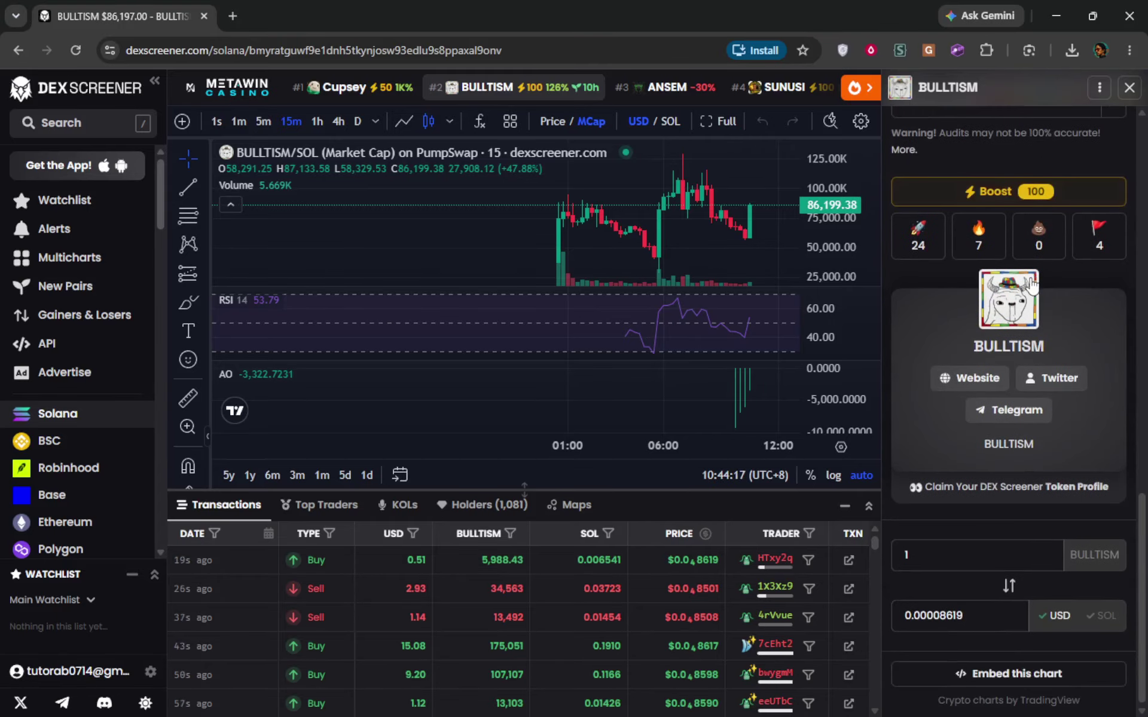
scroll(1038, 329, up, 12)
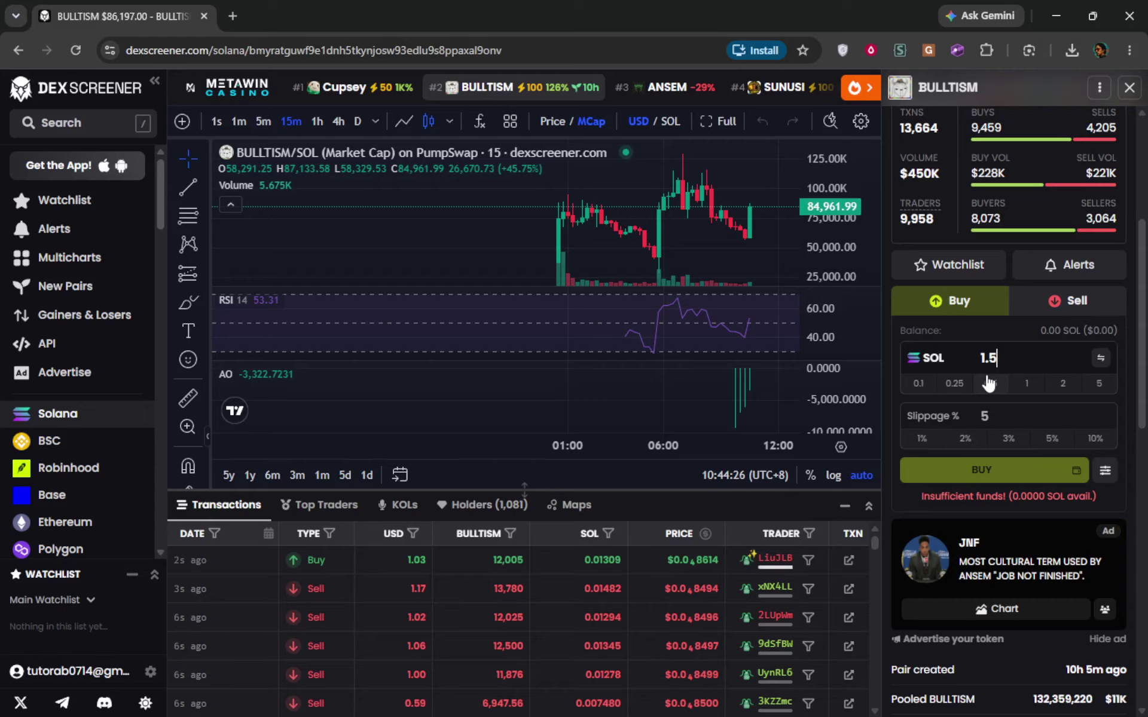
scroll(992, 389, up, 5)
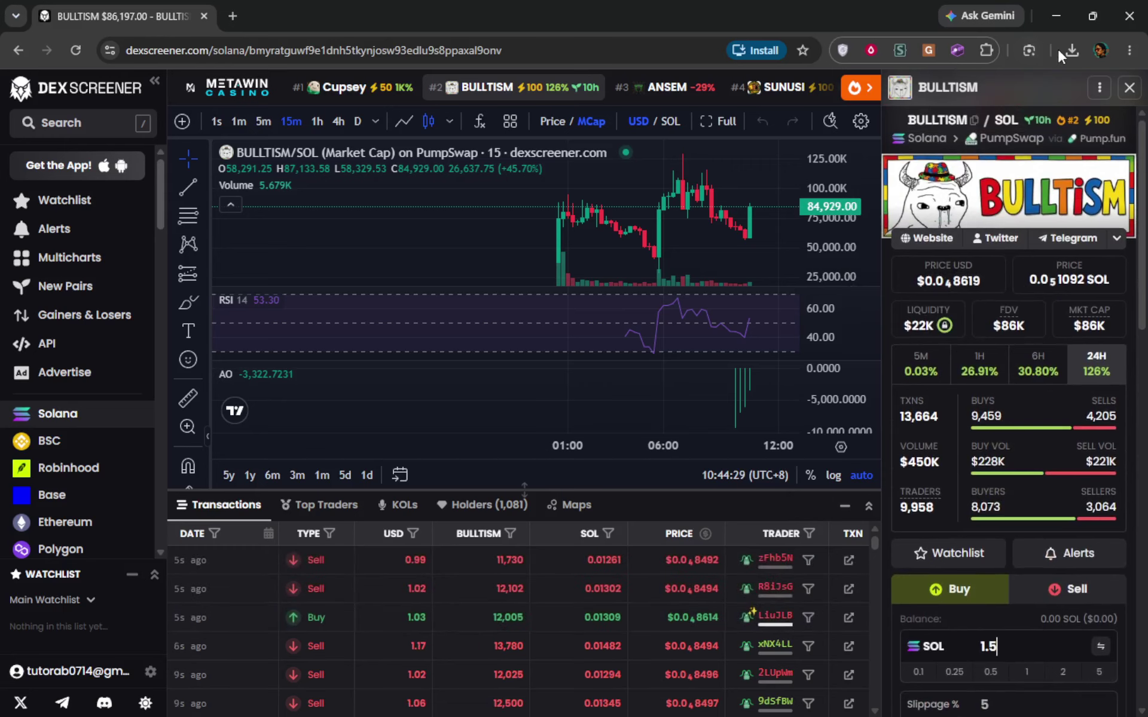
click(986, 51)
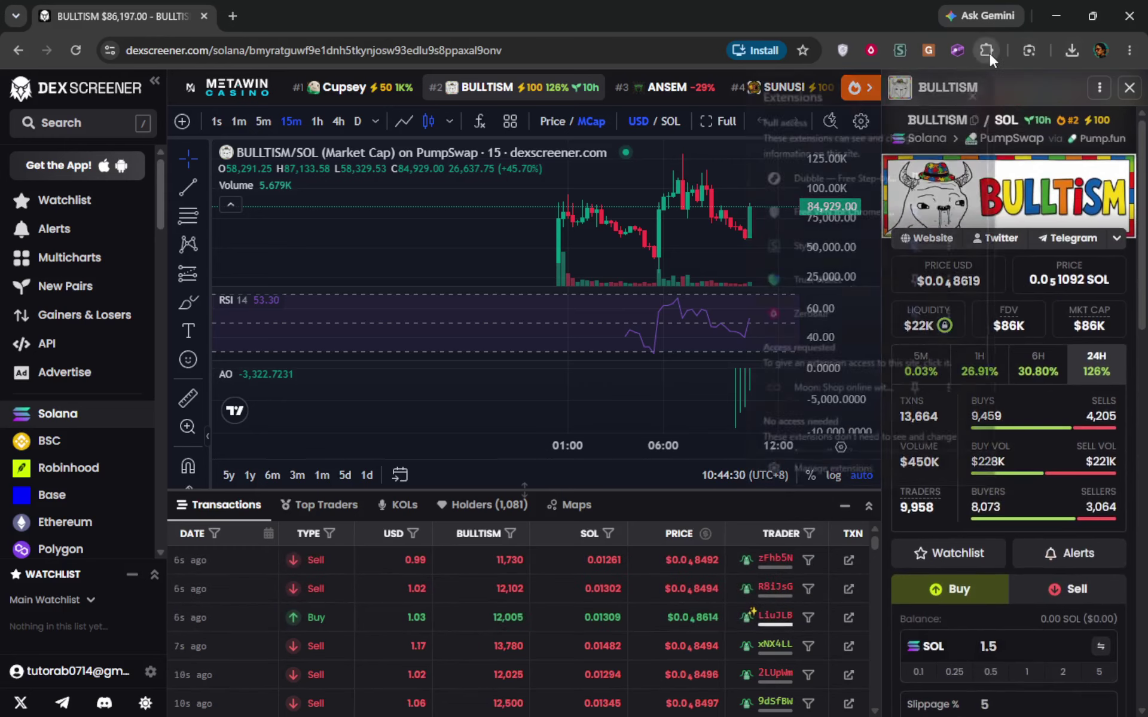
click(802, 279)
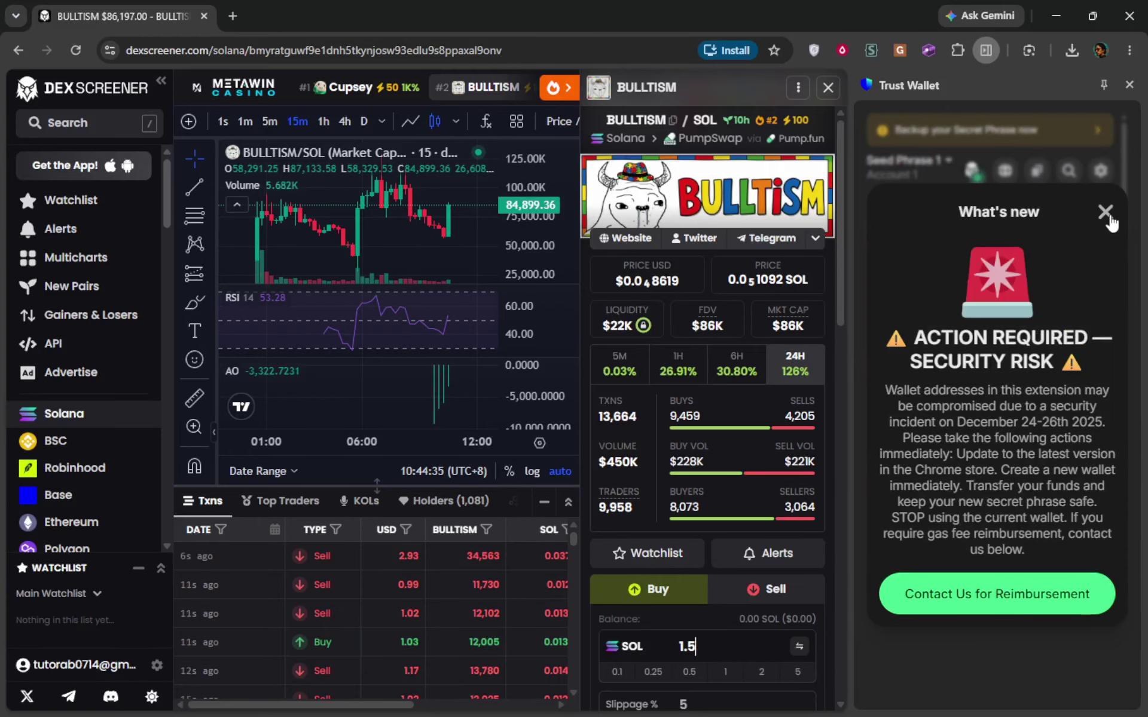
click(1105, 213)
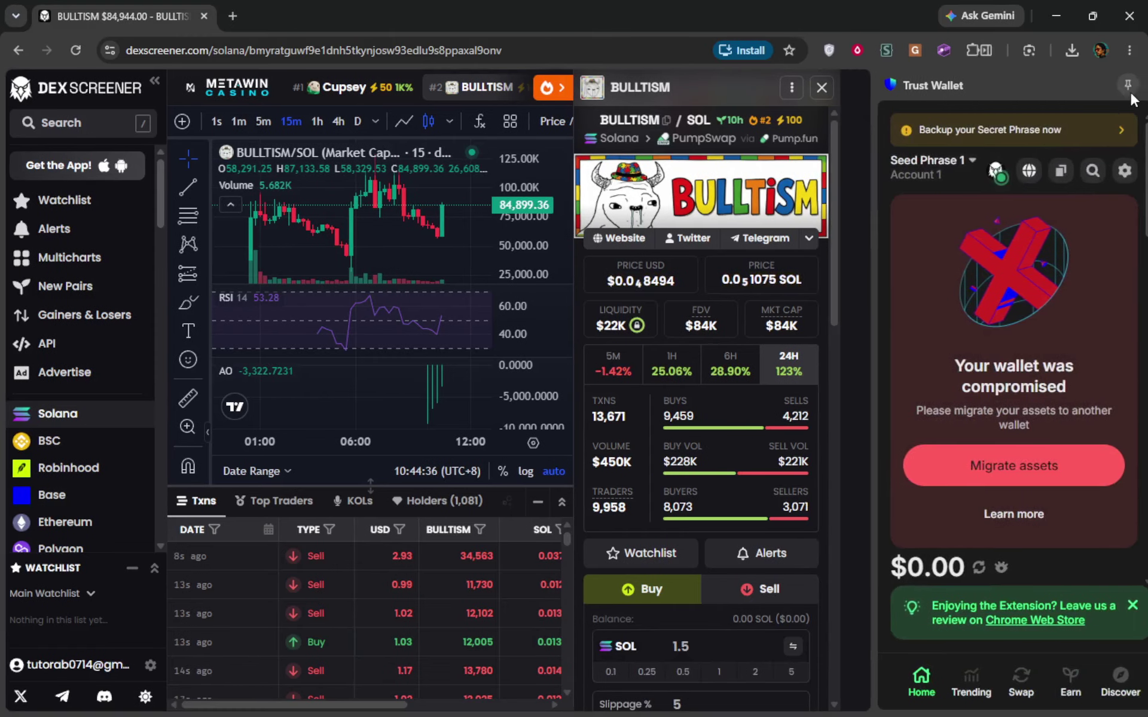
click(1128, 84)
Collapse and reopen the BULLTISM buy form, and make its SOL amount ready for editing
scroll(1016, 335, down, 3)
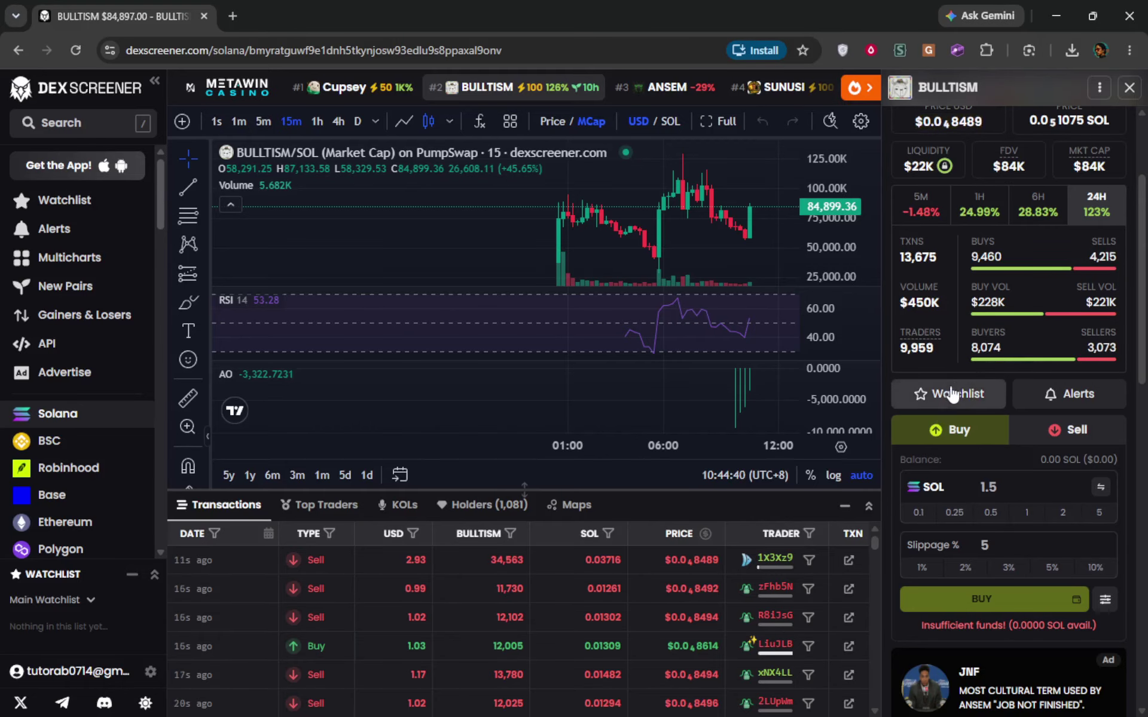
click(958, 433)
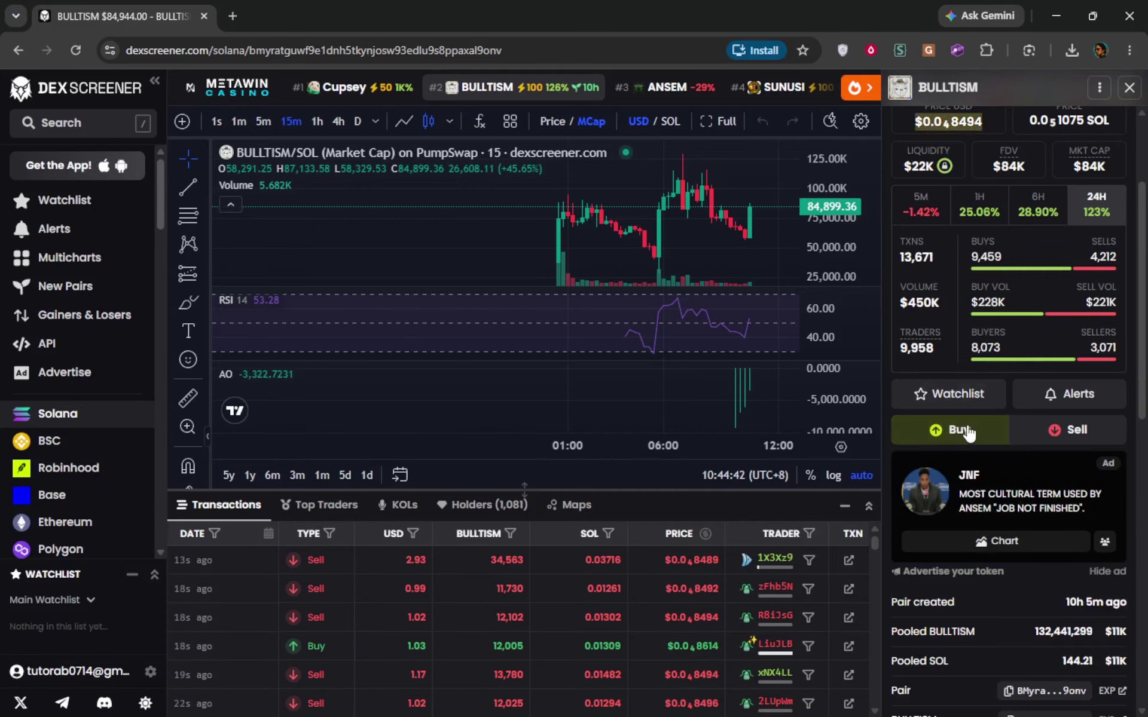
click(960, 432)
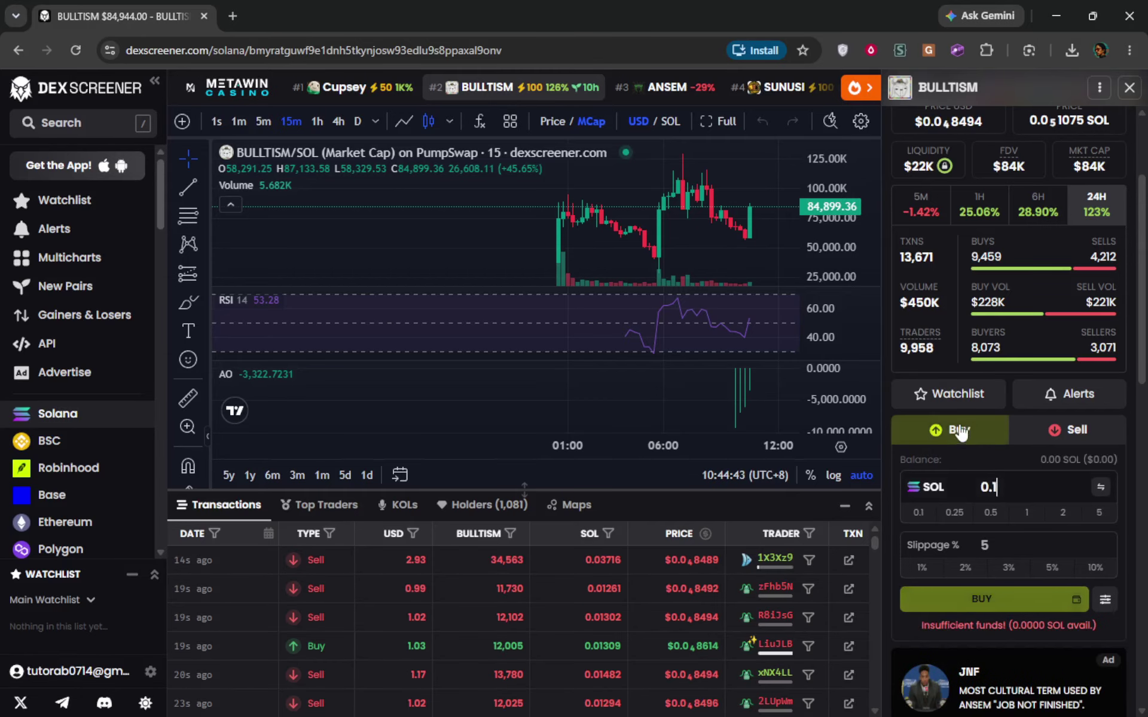
scroll(1010, 418, down, 1)
click(1012, 413)
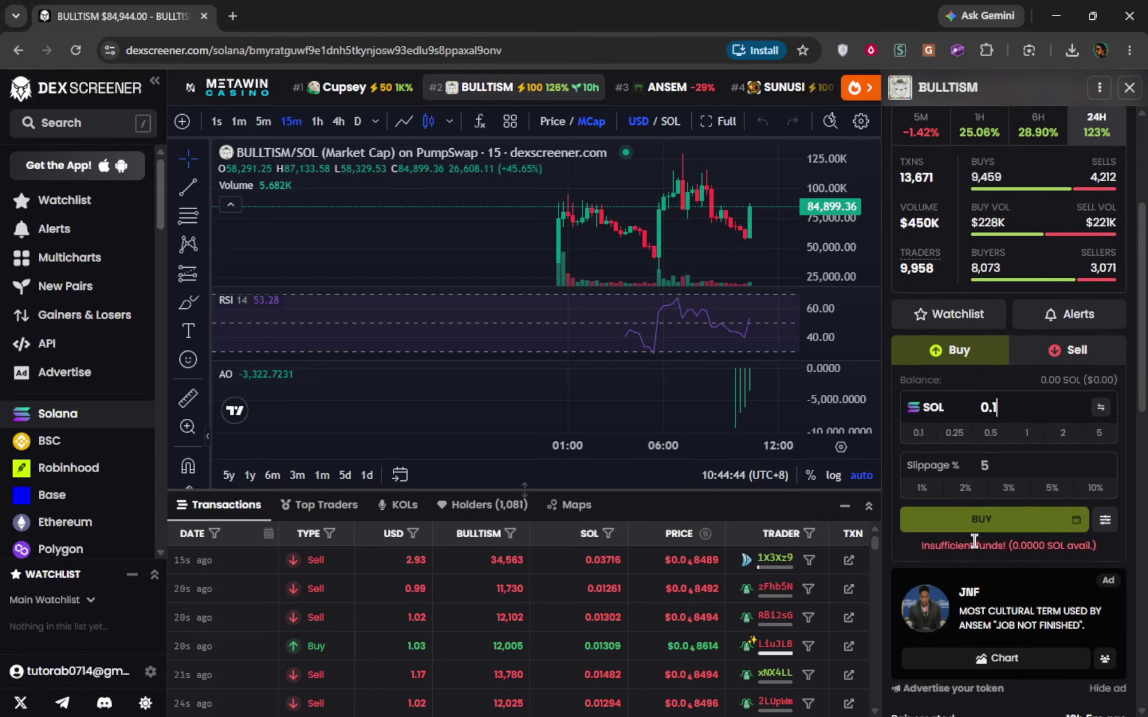